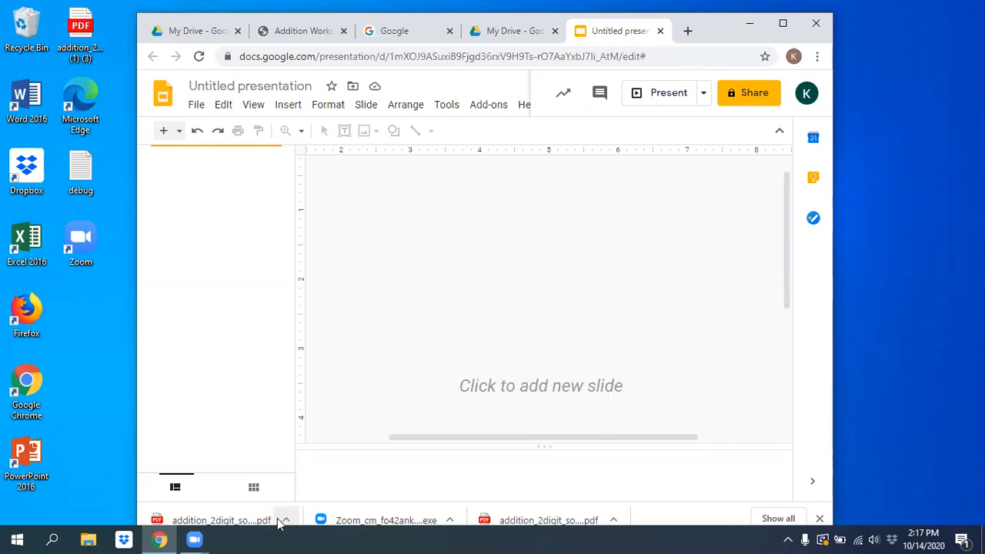
Open the downloaded addition worksheet PDF and save it to the Desktop as addition_2digit_someregrouping_001 (1) (3), replacing the existing file
{"action": "left_click", "coordinate": [284, 520]}
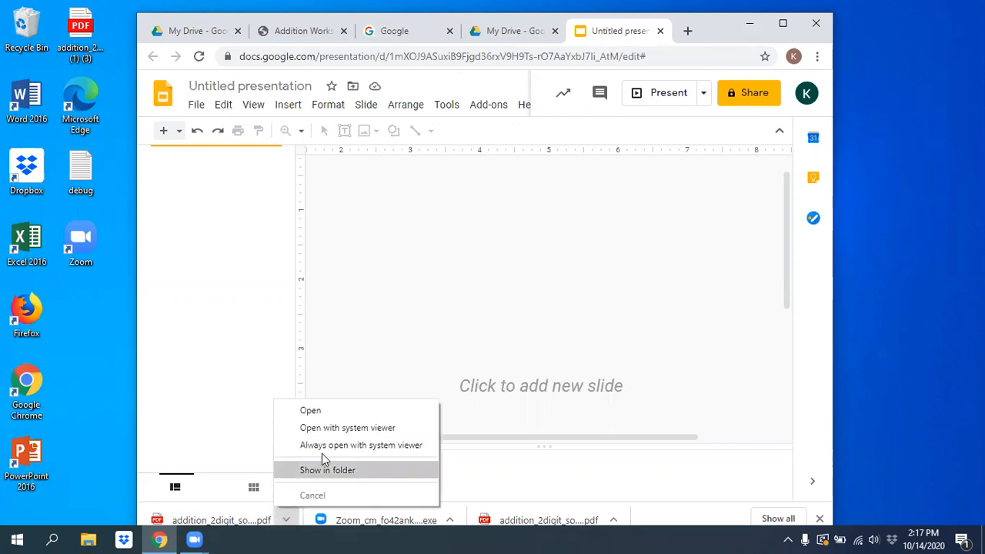
{"action": "left_click", "coordinate": [314, 412]}
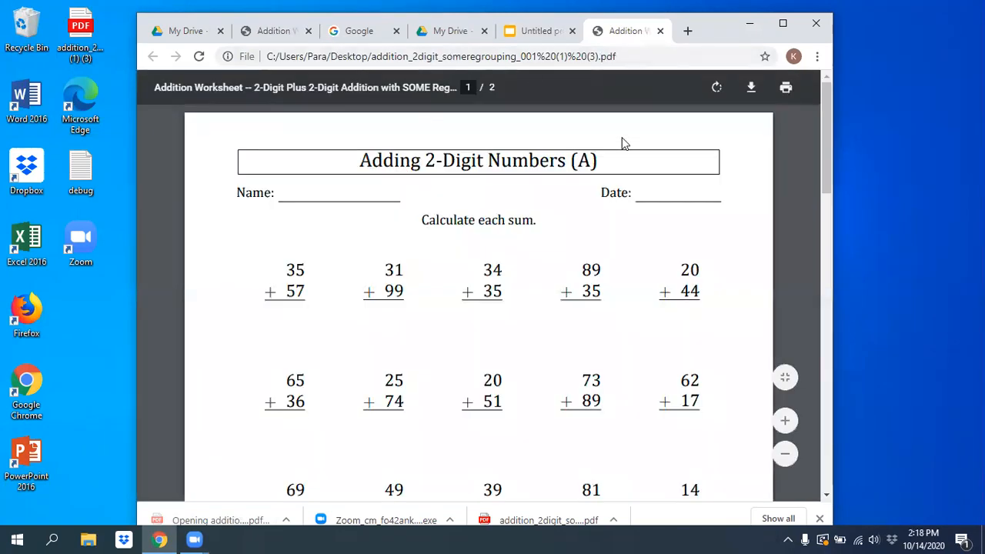
{"action": "left_click", "coordinate": [751, 88]}
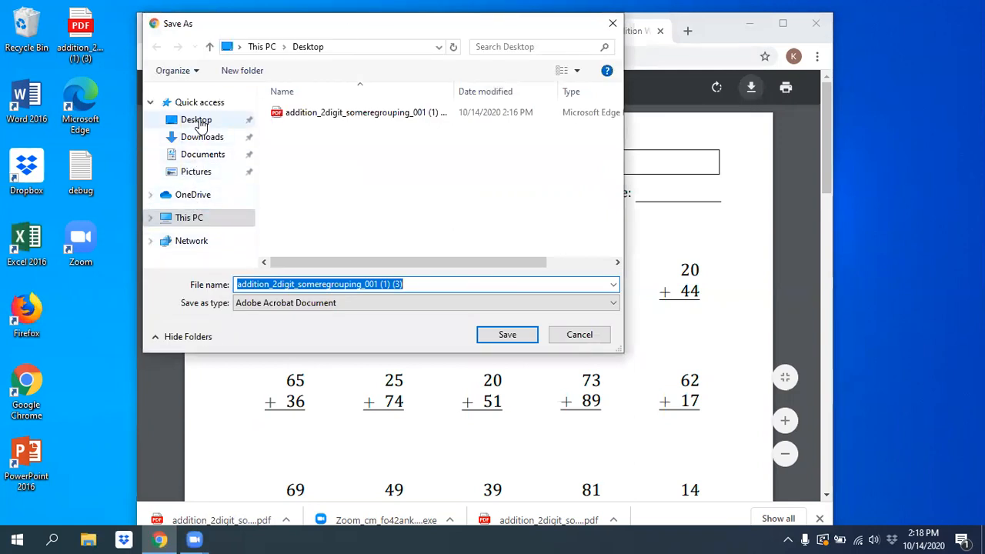
{"action": "left_click", "coordinate": [197, 122]}
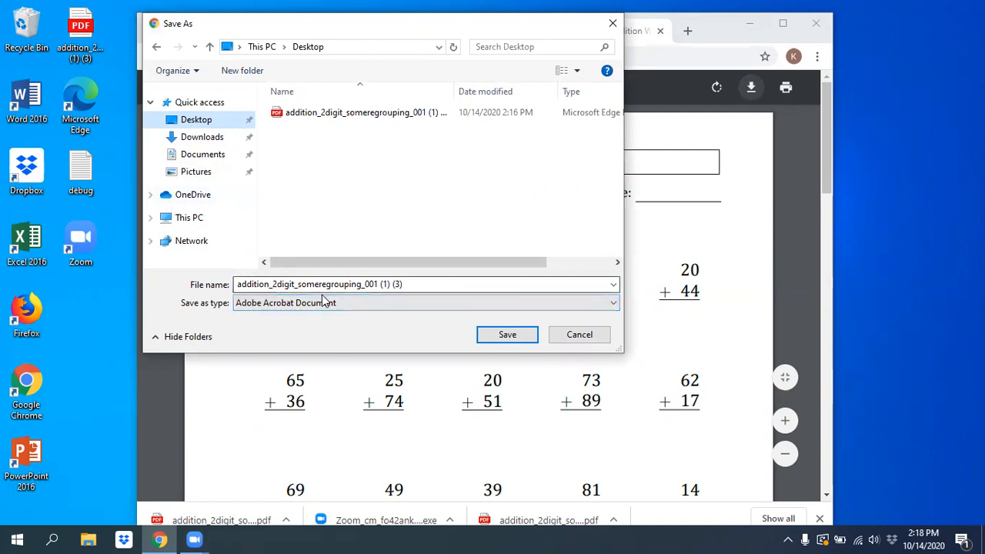
{"action": "left_click", "coordinate": [492, 340]}
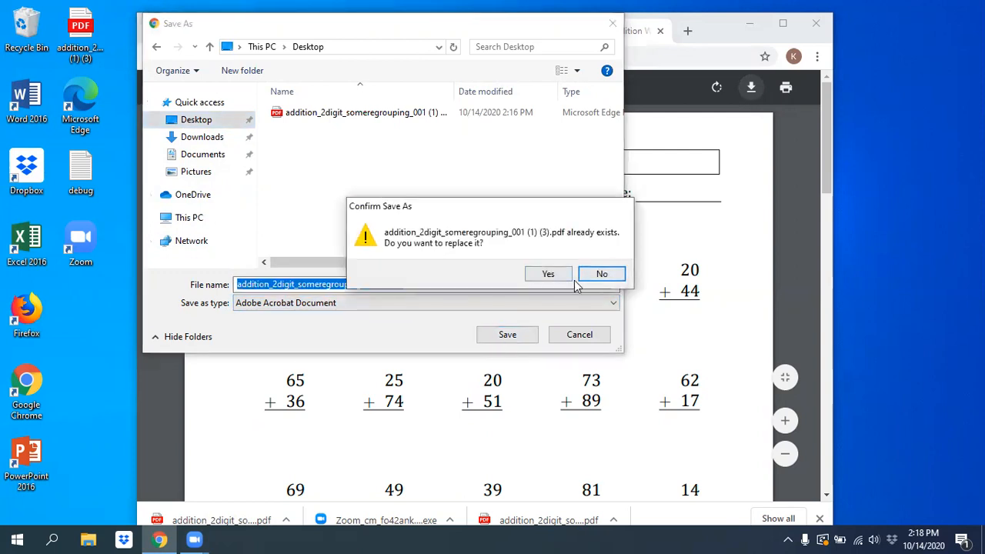
{"action": "left_click", "coordinate": [538, 273]}
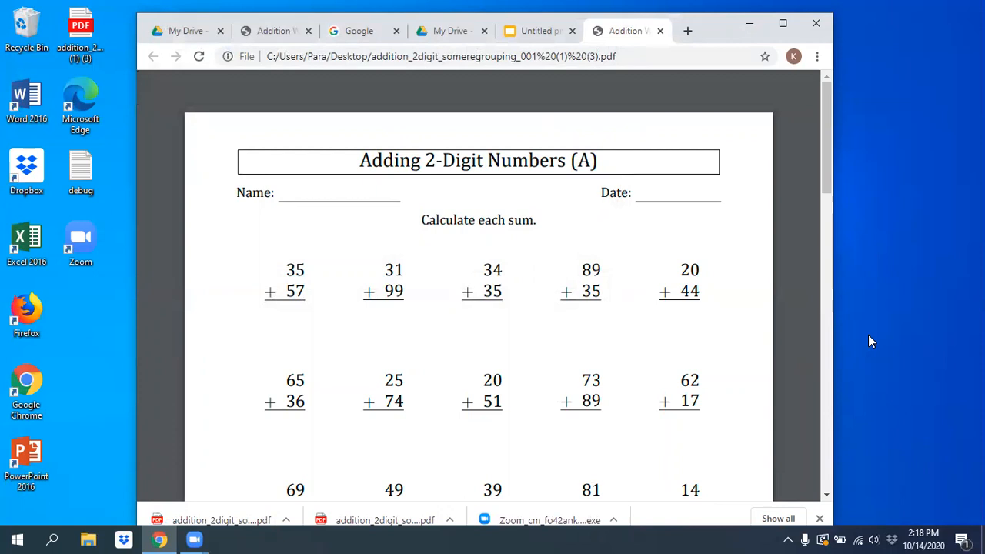
Minimize the browser, launch Adobe Reader XI, and dismiss the offer to make it the default PDF application
{"action": "left_click", "coordinate": [748, 25]}
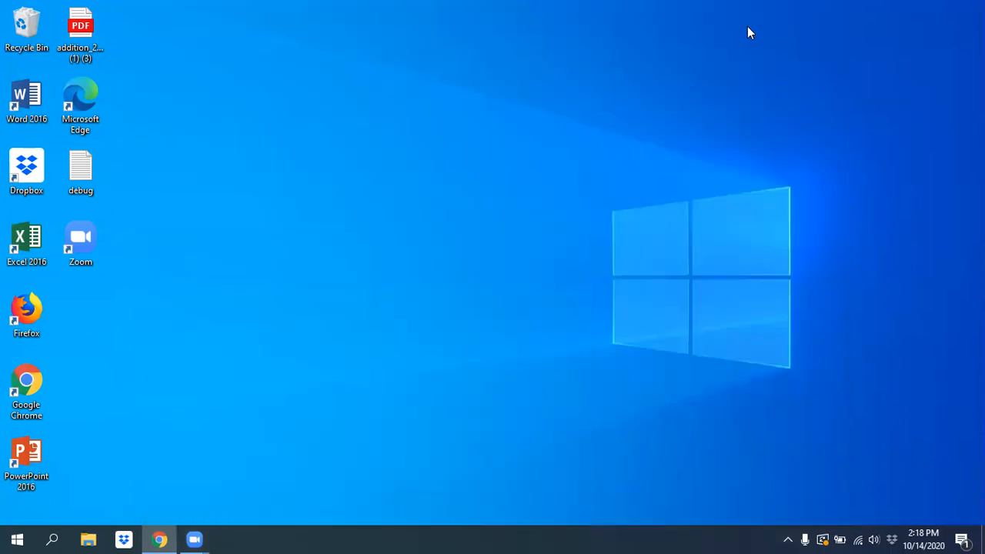
{"action": "left_click", "coordinate": [83, 29]}
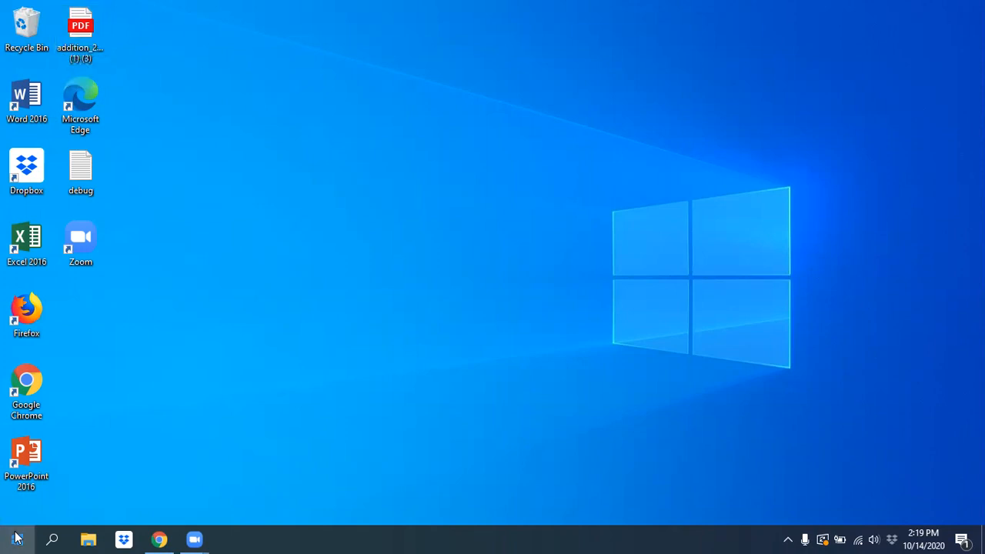
{"action": "left_click", "coordinate": [17, 538]}
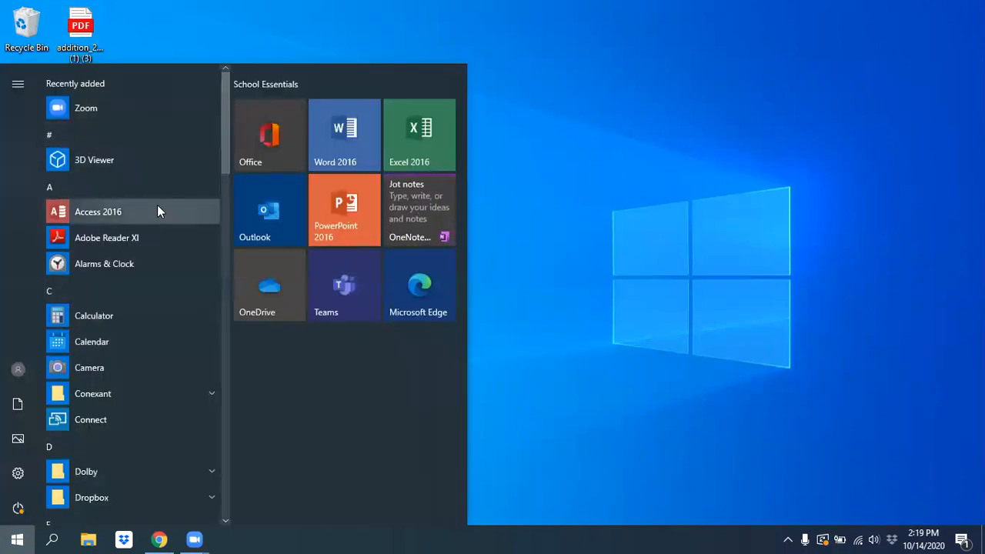
{"action": "left_click", "coordinate": [134, 239]}
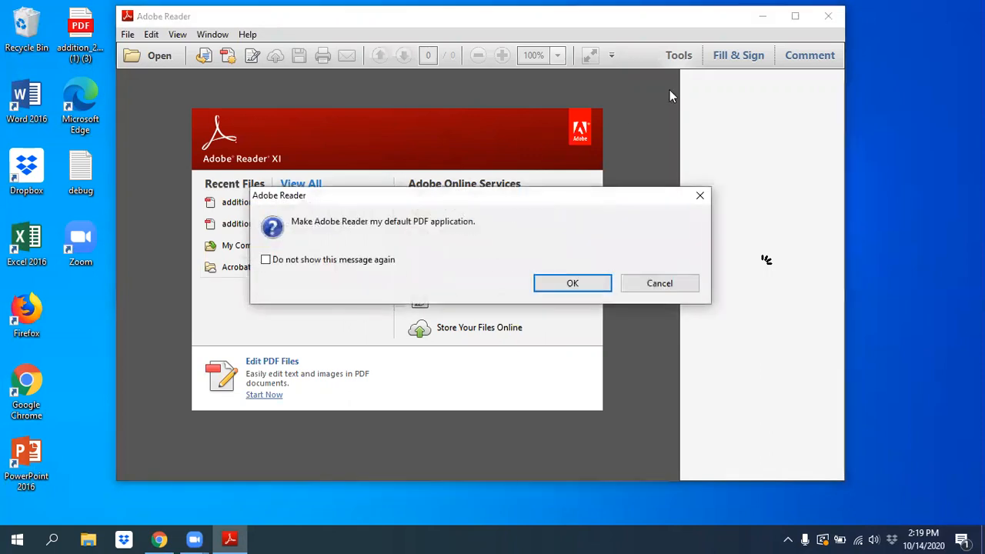
{"action": "left_click", "coordinate": [698, 194]}
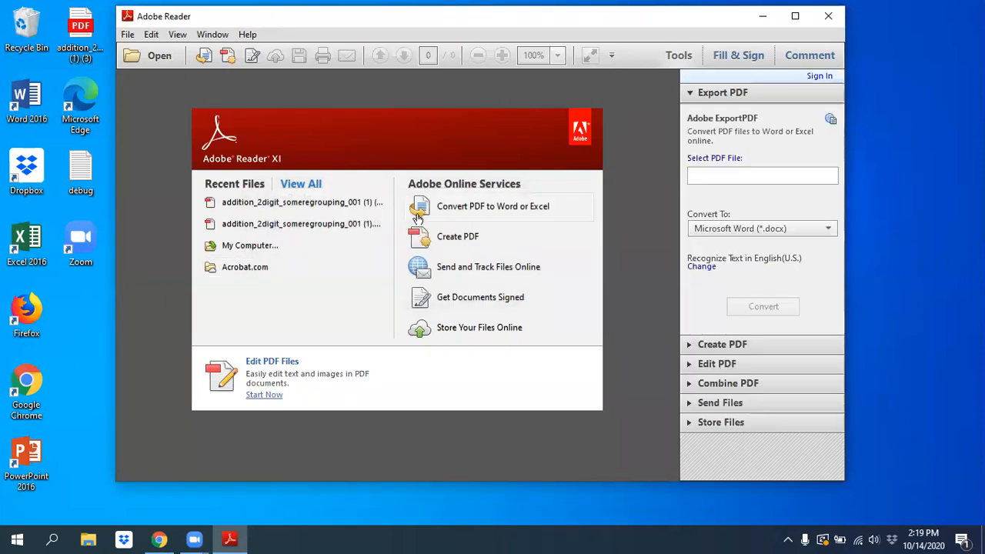
Open addition_2digit_someregrouping_001 (1) (3).pdf from the computer's Desktop folder
{"action": "left_click", "coordinate": [150, 62]}
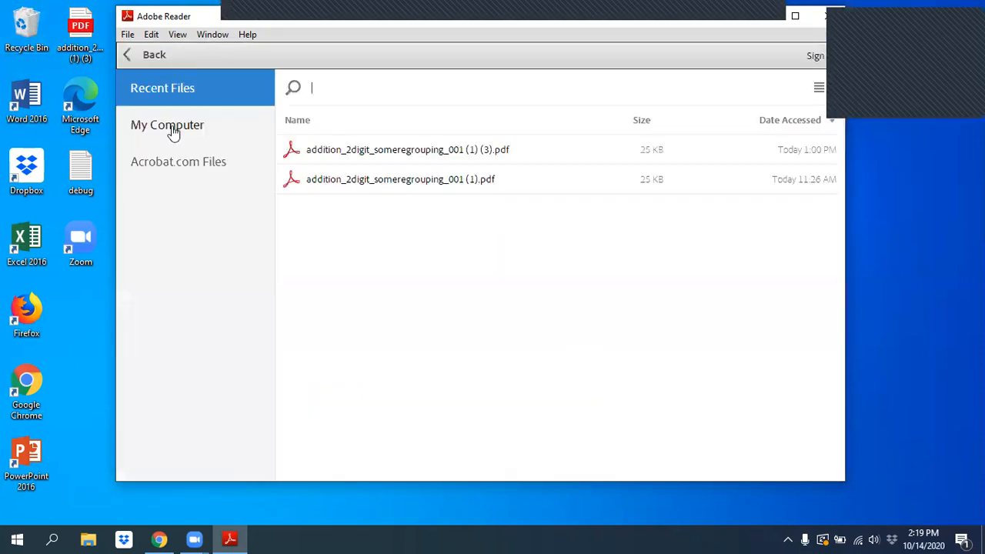
{"action": "left_click", "coordinate": [218, 132]}
{"action": "left_click", "coordinate": [362, 241]}
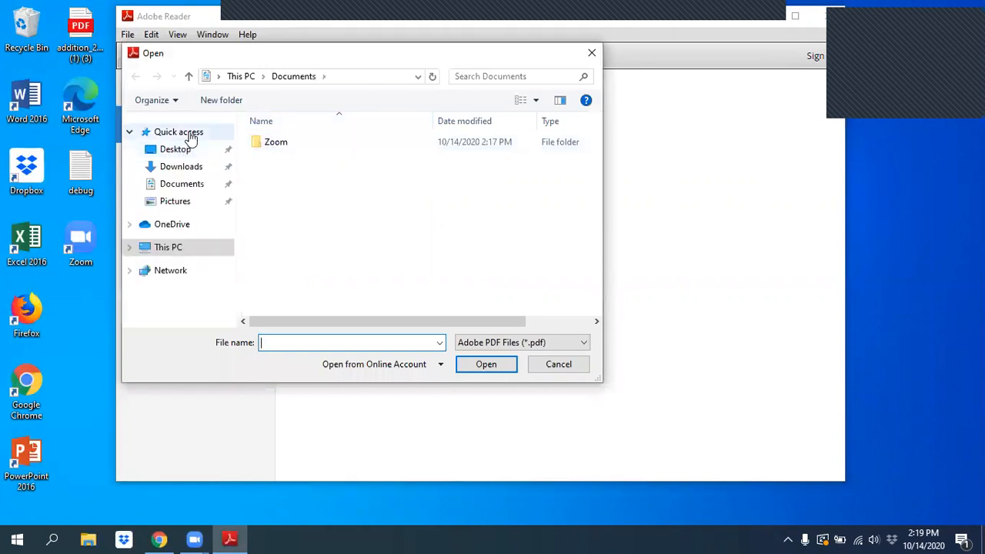
{"action": "left_click", "coordinate": [189, 149]}
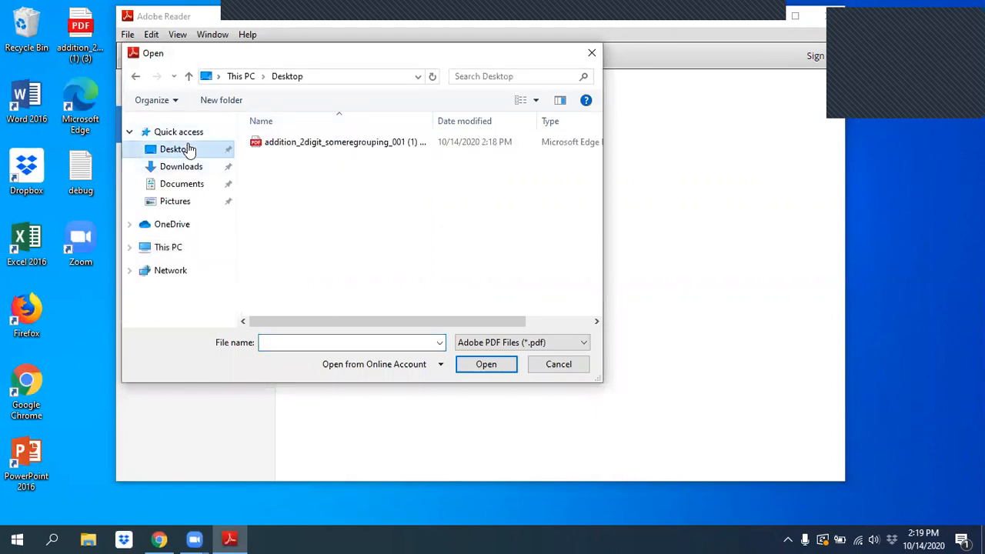
{"action": "left_click", "coordinate": [281, 140]}
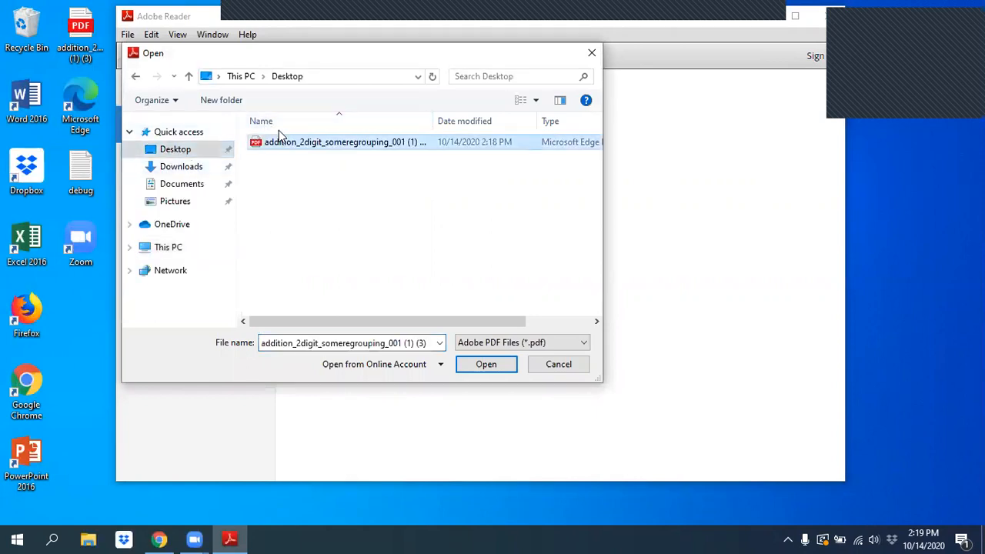
{"action": "left_click", "coordinate": [486, 364]}
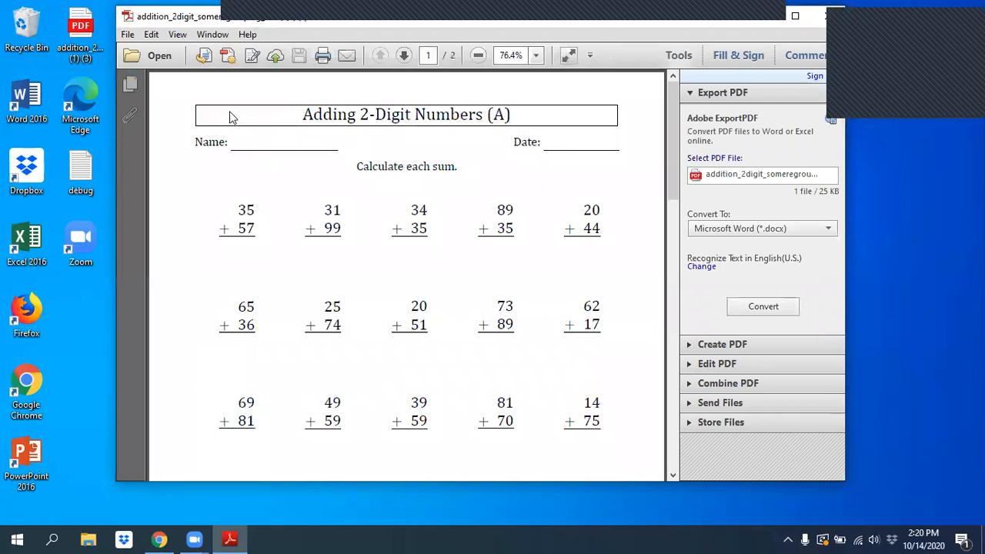
Show the page thumbnails and bring all the addition problems on page 1 into view
{"action": "left_click", "coordinate": [140, 86]}
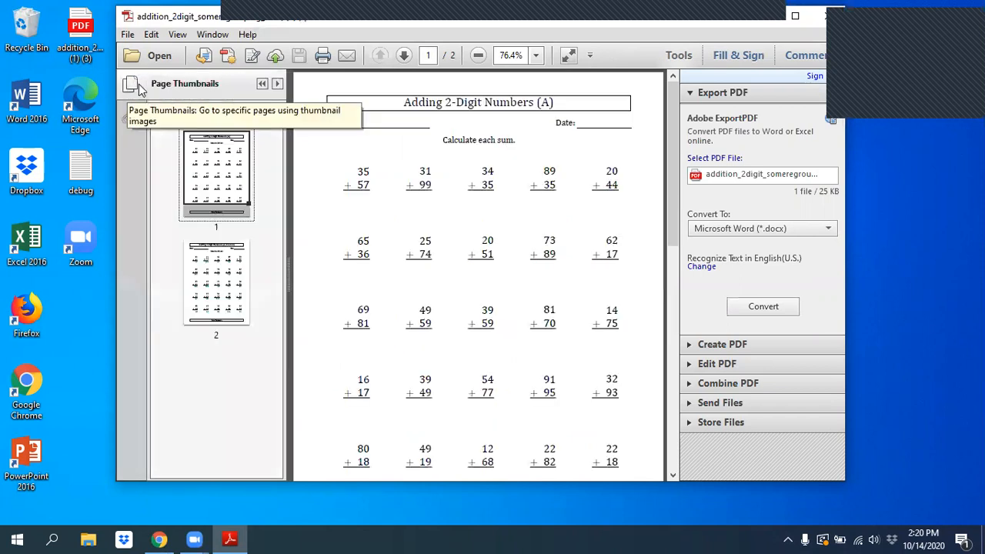
{"action": "left_click", "coordinate": [222, 253]}
{"action": "left_click", "coordinate": [220, 200]}
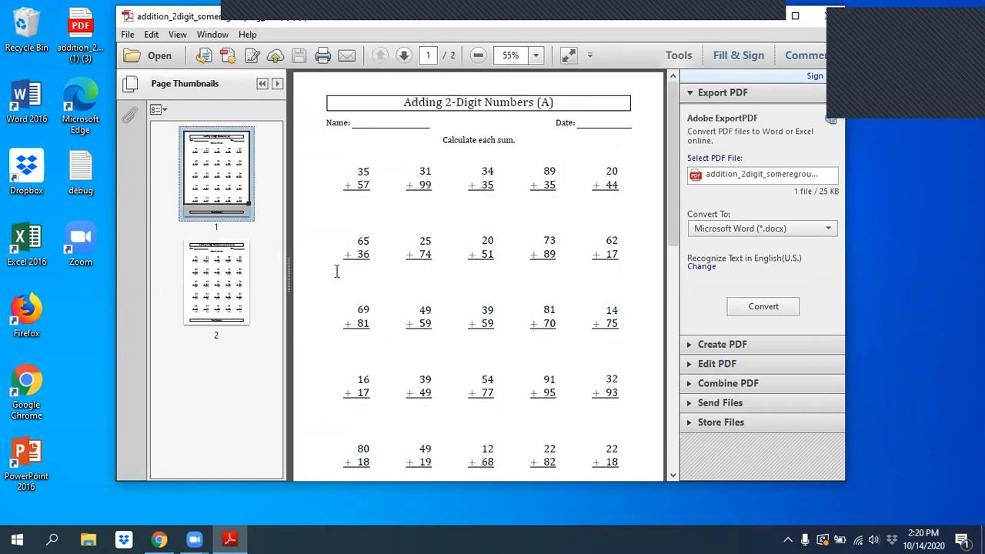
{"action": "mouse_move", "coordinate": [673, 177]}
{"action": "left_mouse_down"}
{"action": "mouse_move", "coordinate": [674, 206]}
{"action": "mouse_move", "coordinate": [671, 188]}
{"action": "left_mouse_up"}
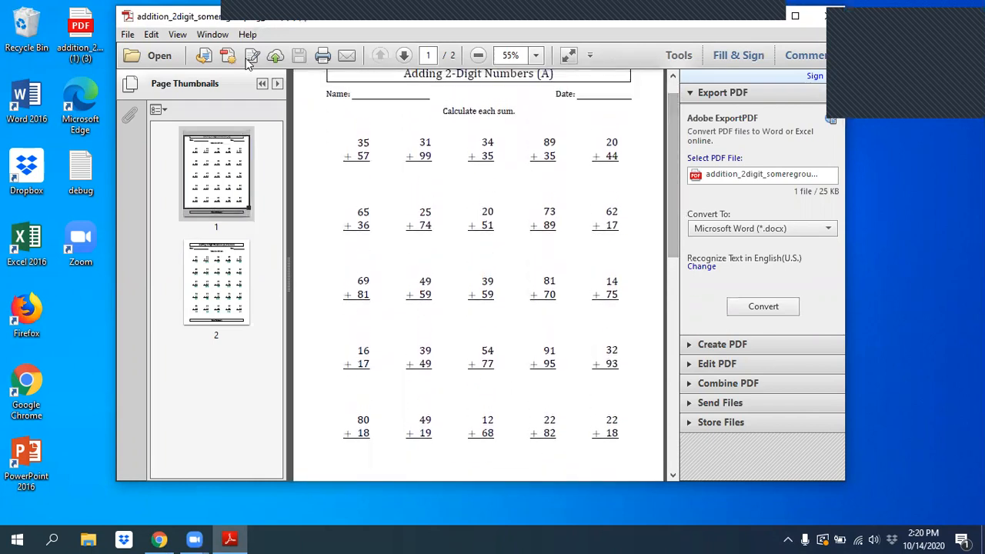
Take a snapshot of page 1 from the Name and Date line down past the last row of addition problems
{"action": "left_click", "coordinate": [151, 36]}
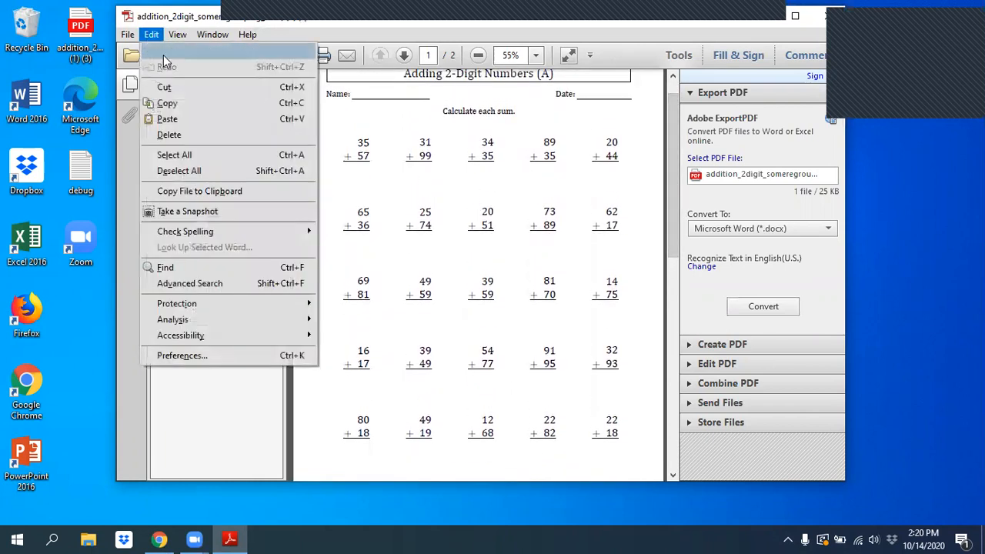
{"action": "left_click", "coordinate": [188, 212]}
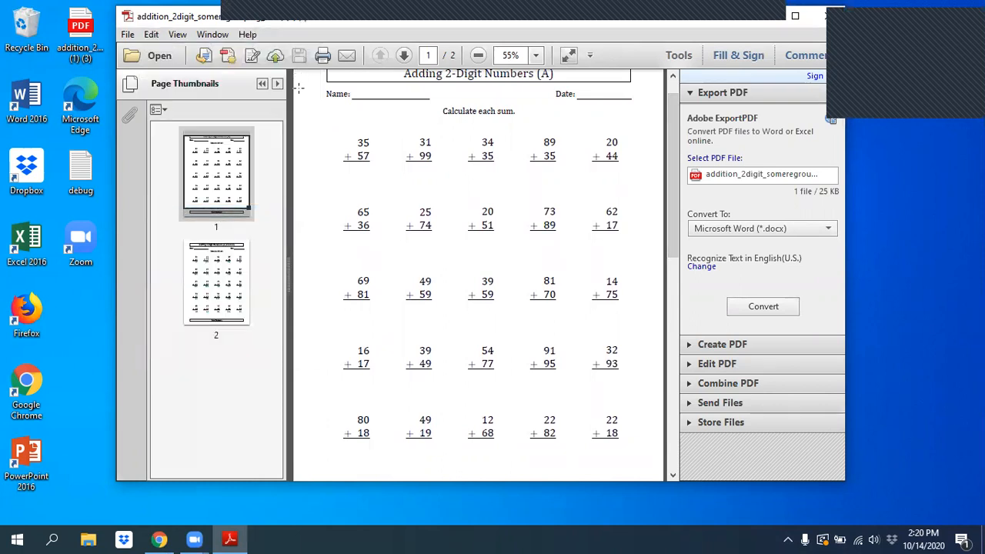
{"action": "left_click_drag", "start_coordinate": [299, 83], "coordinate": [661, 478]}
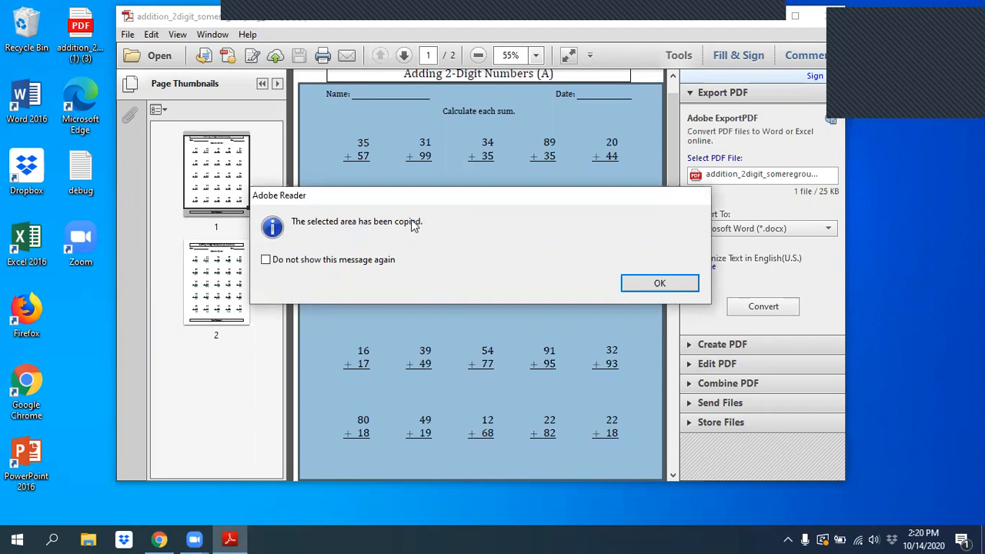
{"action": "left_click", "coordinate": [637, 283]}
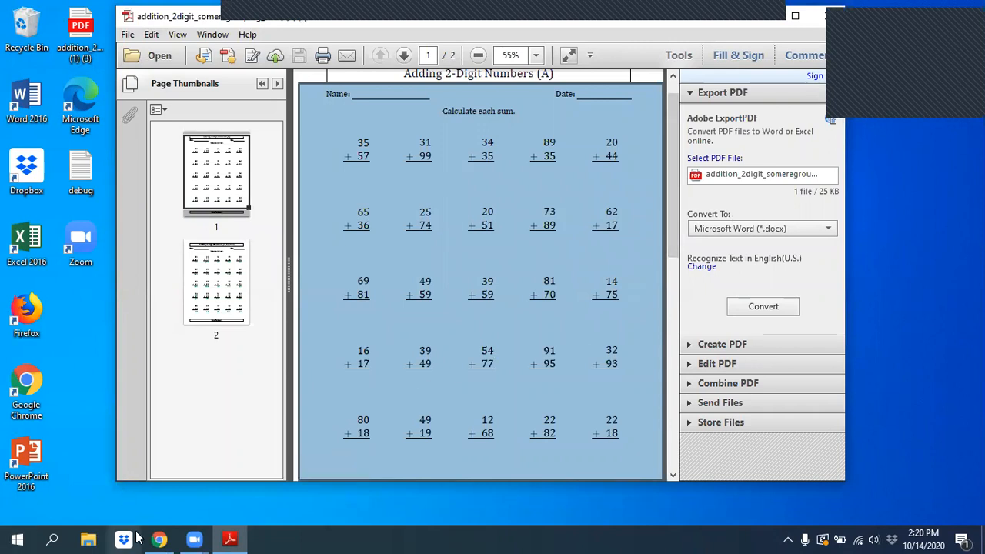
{"action": "left_click", "coordinate": [198, 429]}
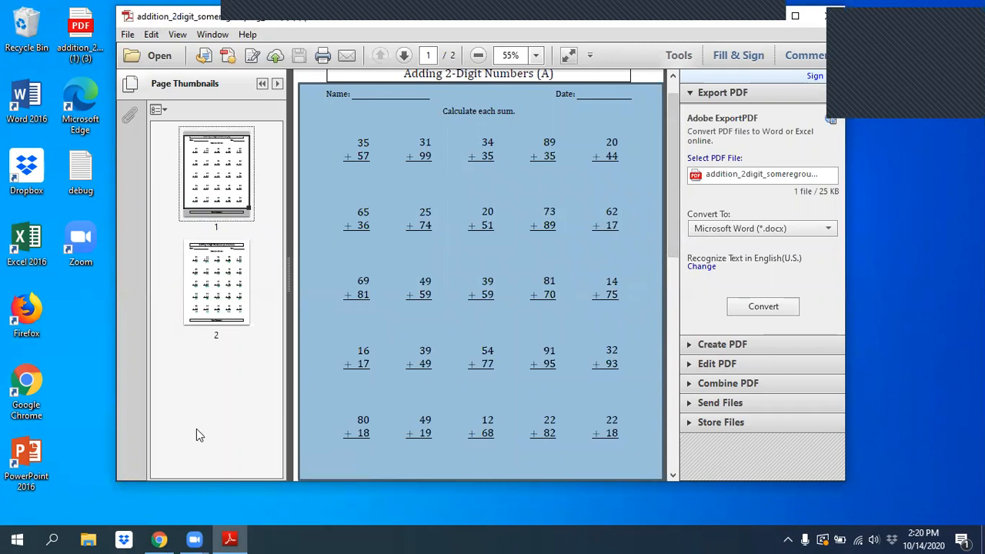
Switch to Google Chrome and bring up the untitled Google Slides presentation
{"action": "mouse_move", "coordinate": [163, 538]}
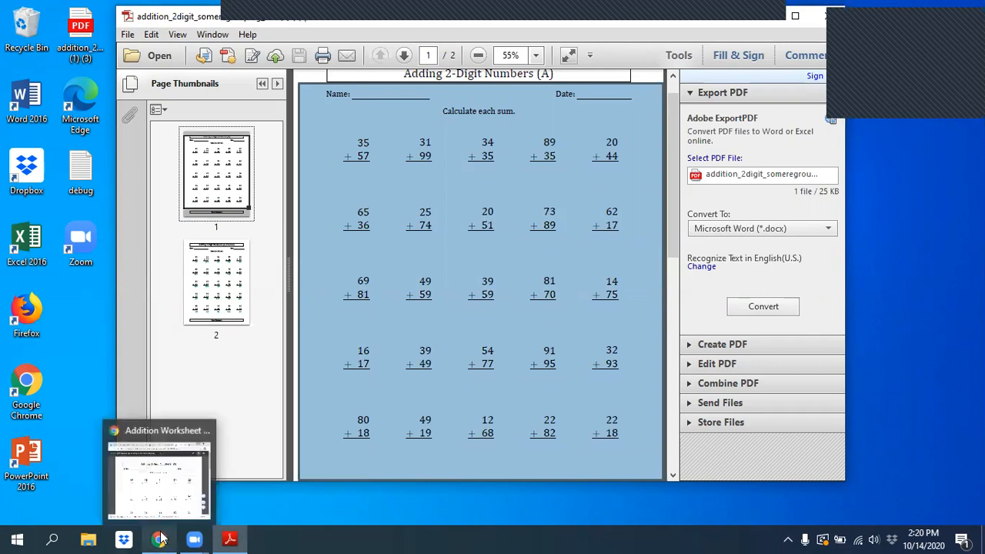
{"action": "left_click", "coordinate": [160, 538]}
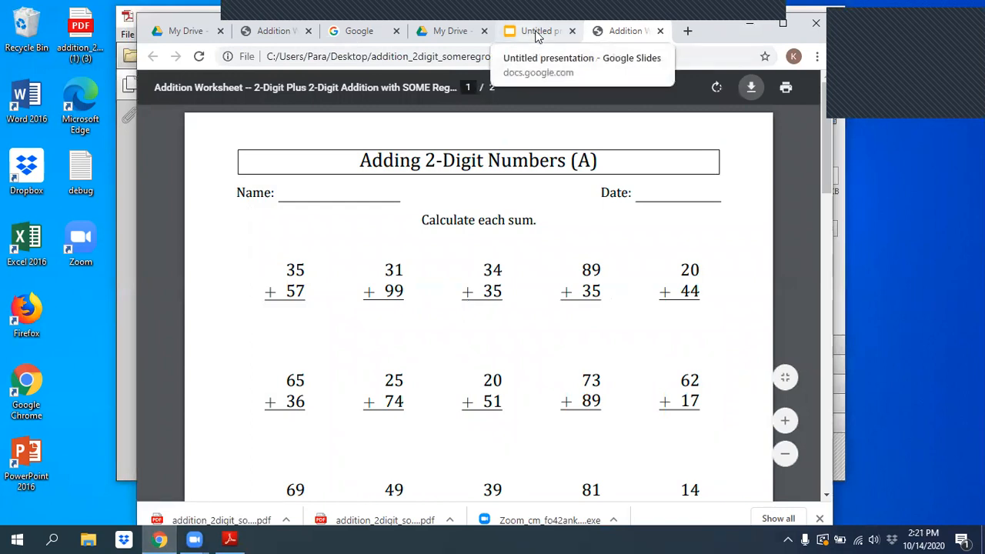
{"action": "left_click", "coordinate": [457, 37]}
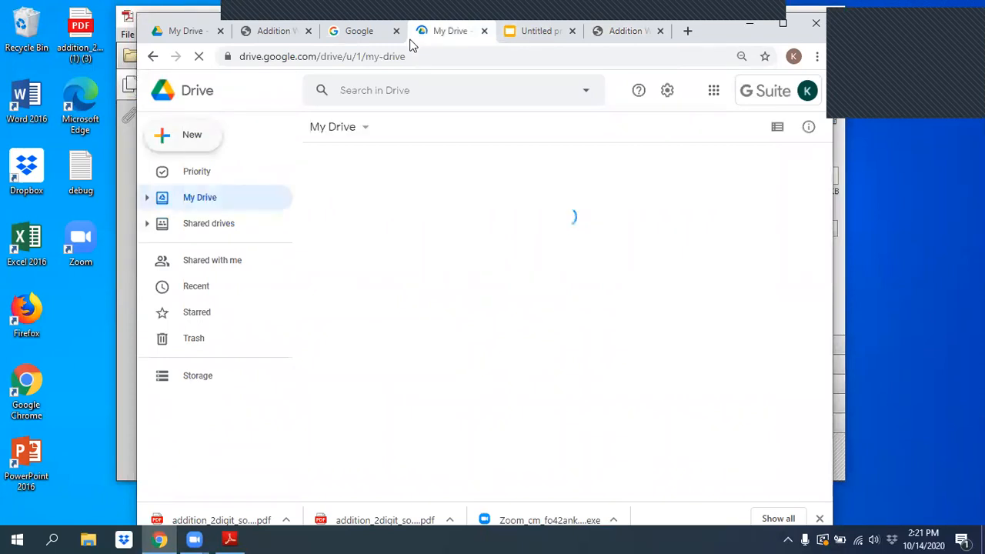
{"action": "left_click", "coordinate": [530, 34]}
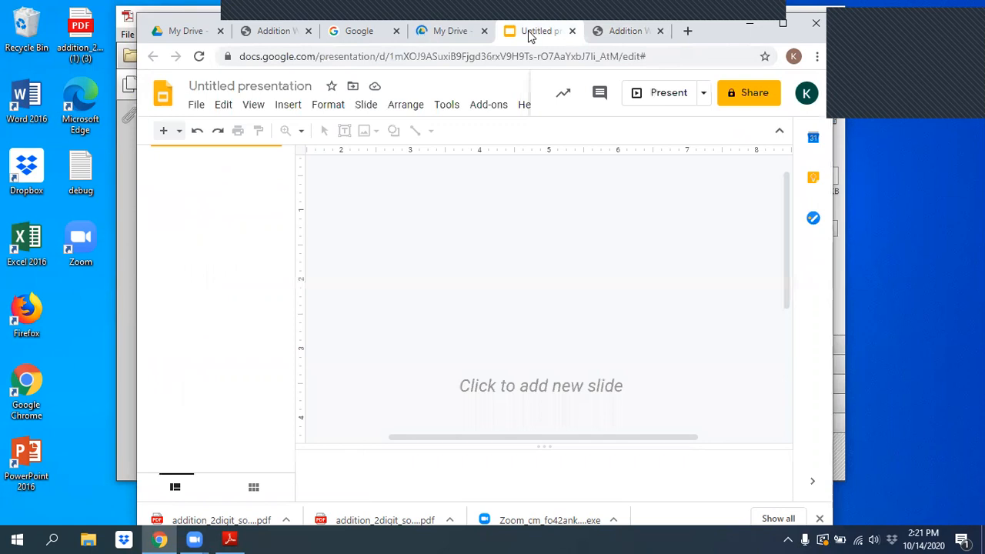
Change the presentation's page setup to a custom size 8.5 inches wide with a new height, and apply it
{"action": "left_click", "coordinate": [197, 106]}
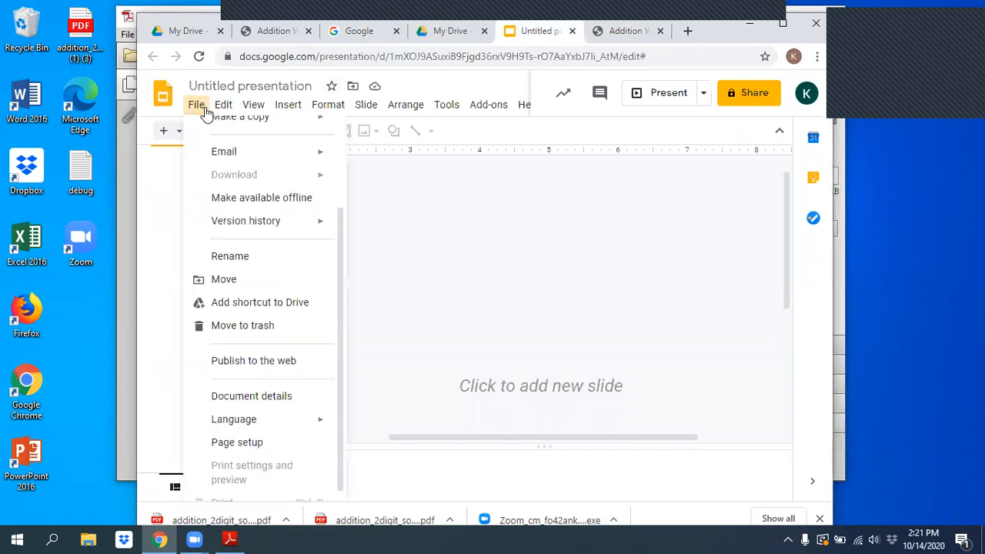
{"action": "left_click", "coordinate": [272, 445]}
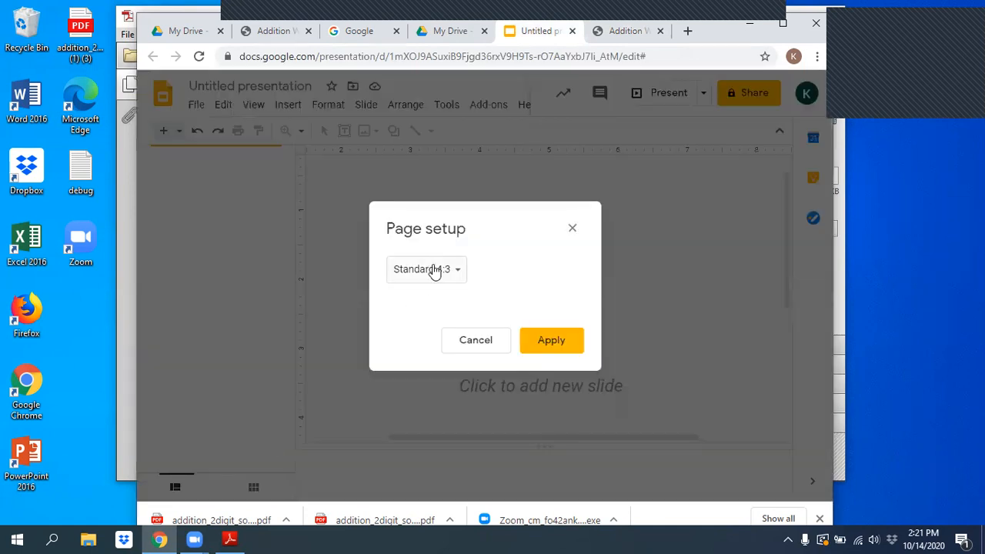
{"action": "left_click", "coordinate": [435, 273]}
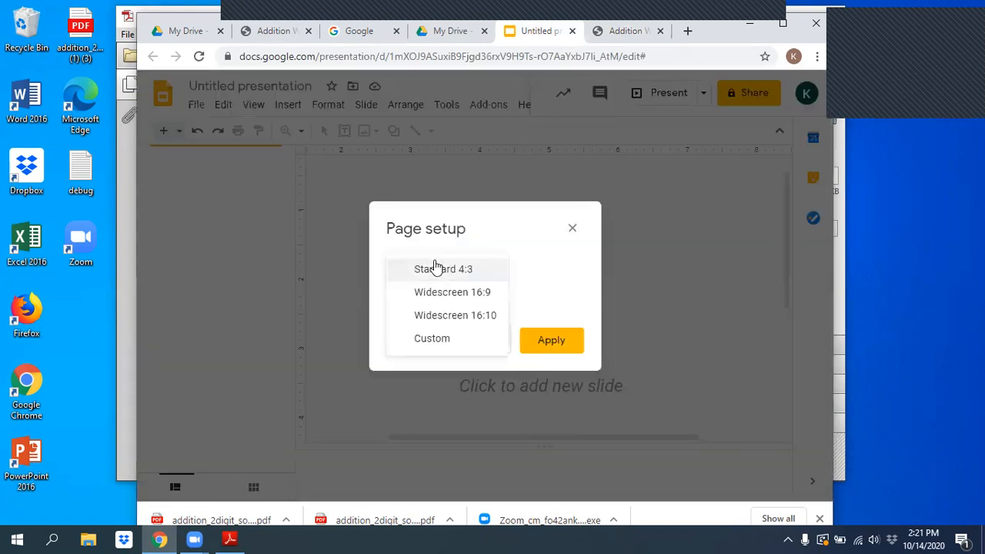
{"action": "left_click", "coordinate": [446, 341]}
{"action": "left_click", "coordinate": [414, 315]}
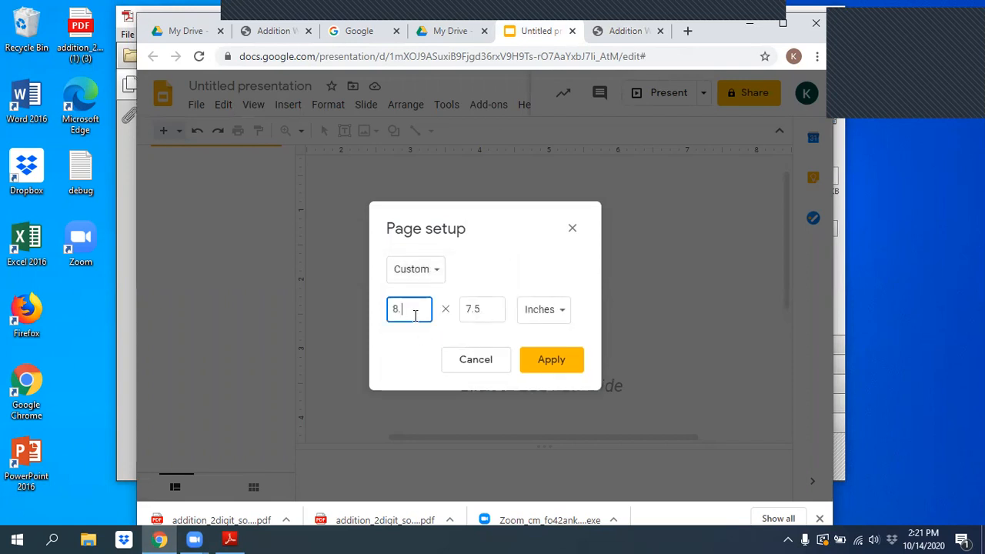
{"action": "left_click", "coordinate": [488, 309]}
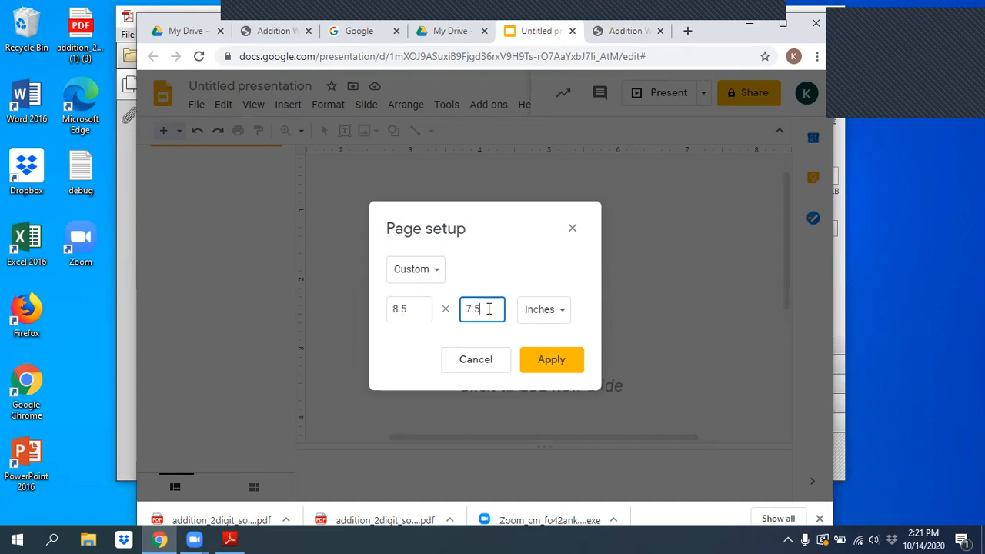
{"action": "left_click", "coordinate": [551, 366]}
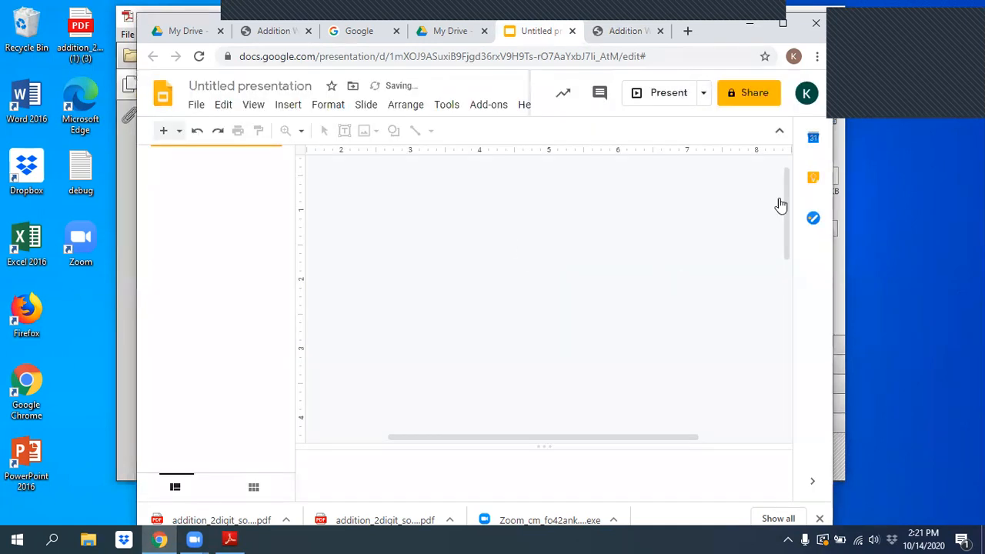
{"action": "scroll", "coordinate": [788, 211], "scroll_direction": "down", "scroll_amount": 3}
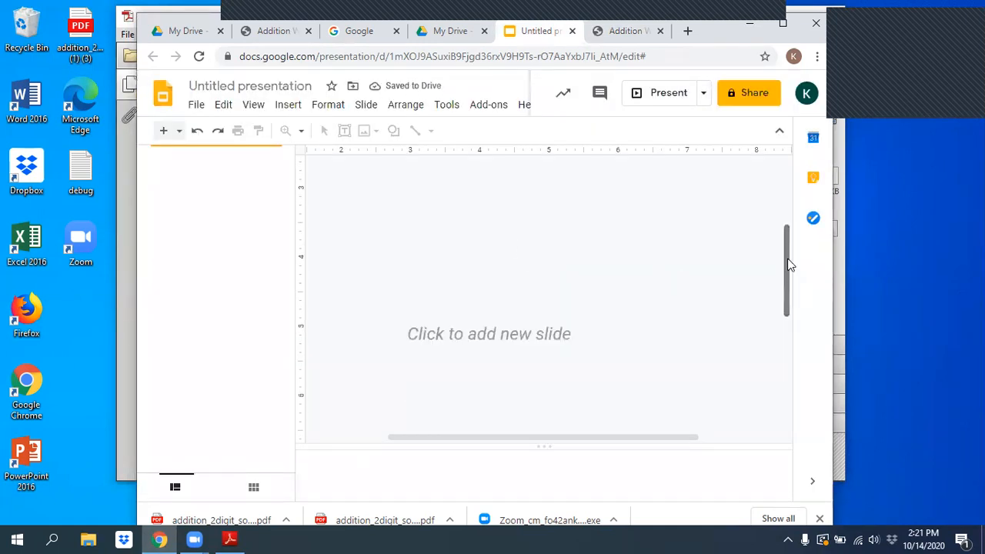
Try to paste the snapshot into the empty presentation and add a first slide
{"action": "scroll", "coordinate": [769, 216], "scroll_direction": "up", "scroll_amount": 3}
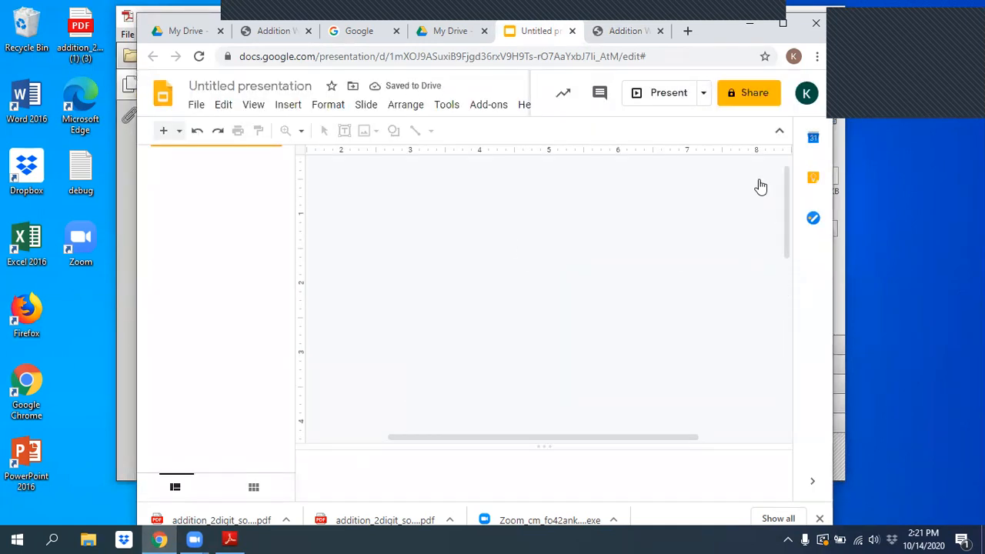
{"action": "left_click", "coordinate": [227, 105]}
{"action": "mouse_move", "coordinate": [253, 105]}
{"action": "mouse_move", "coordinate": [223, 105]}
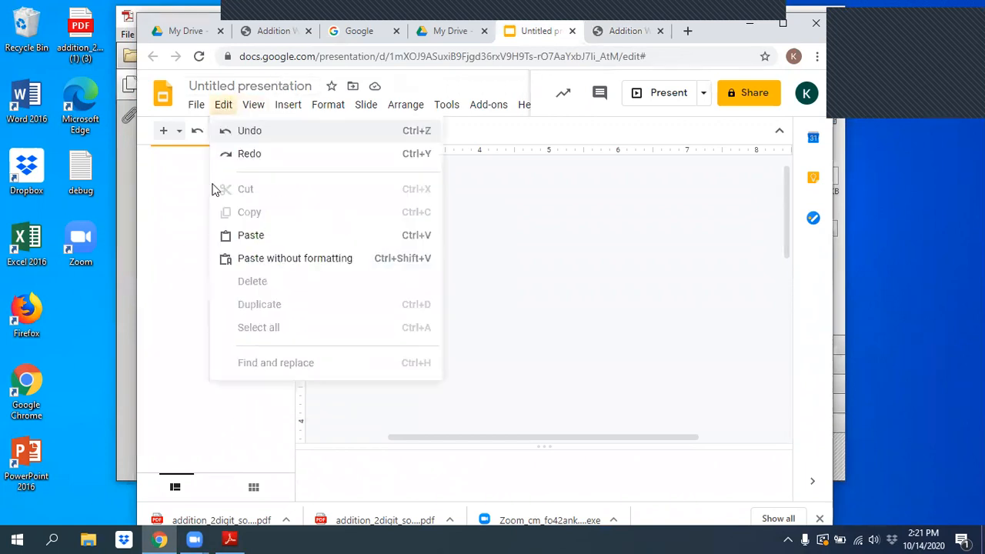
{"action": "left_click", "coordinate": [248, 242]}
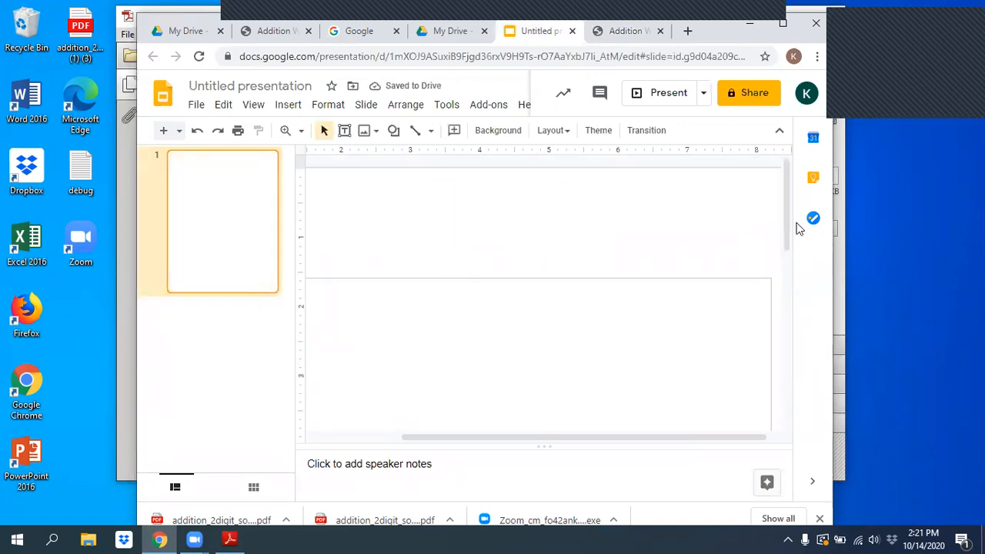
Apply the Blank layout to the first slide
{"action": "left_click", "coordinate": [554, 132]}
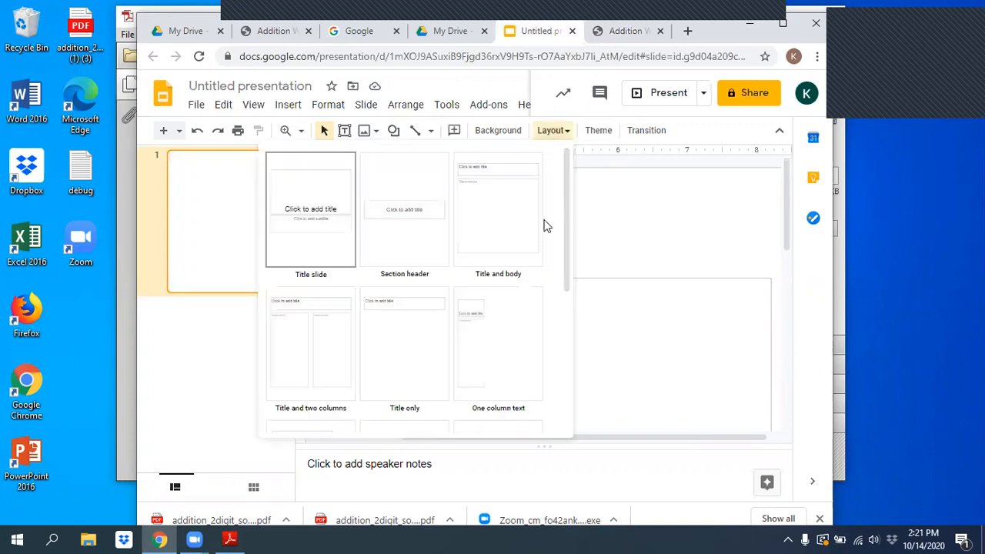
{"action": "scroll", "coordinate": [423, 382], "scroll_direction": "down", "scroll_amount": 3}
{"action": "left_click", "coordinate": [408, 376]}
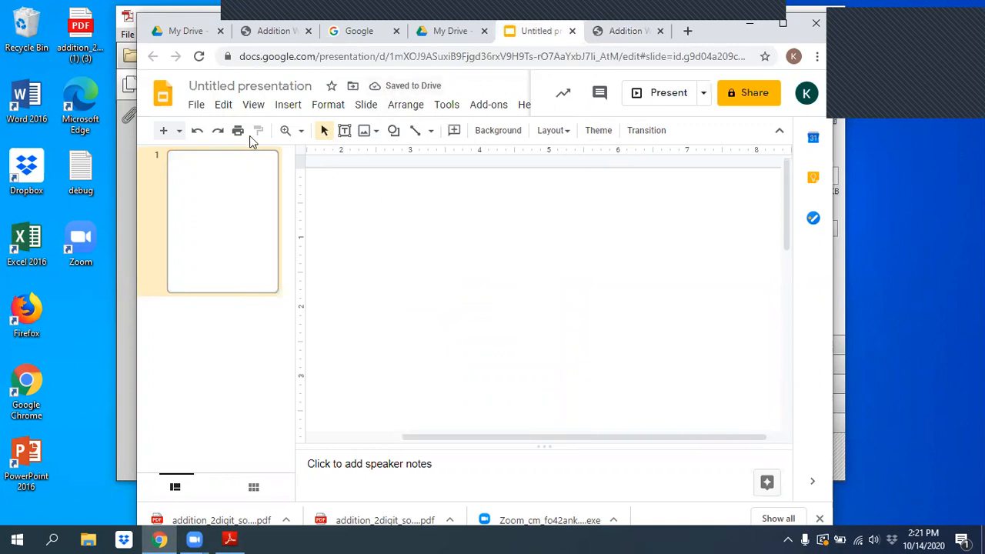
Paste the worksheet snapshot onto the blank slide and move it to the slide's top center
{"action": "left_click", "coordinate": [222, 104]}
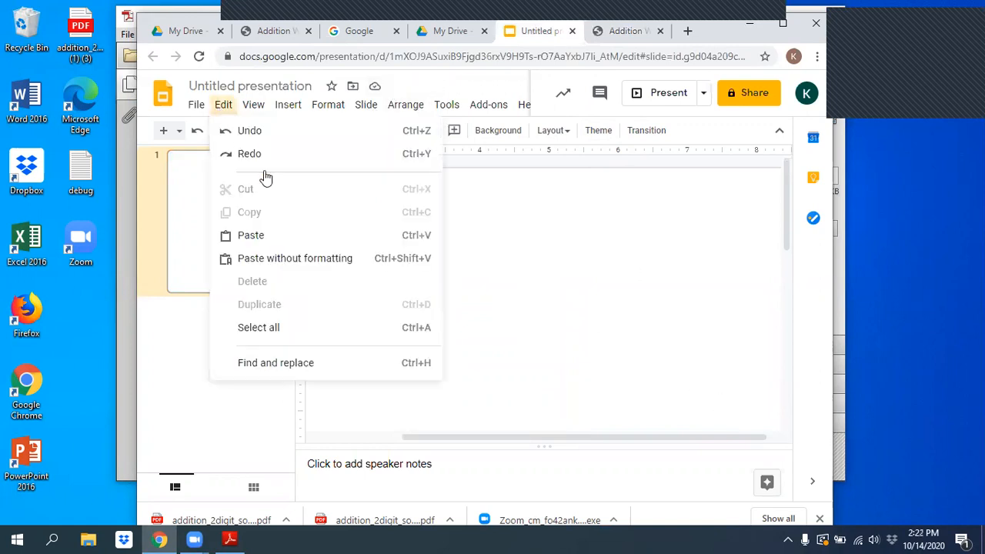
{"action": "left_click", "coordinate": [258, 237]}
{"action": "left_click_drag", "start_coordinate": [392, 267], "coordinate": [460, 251]}
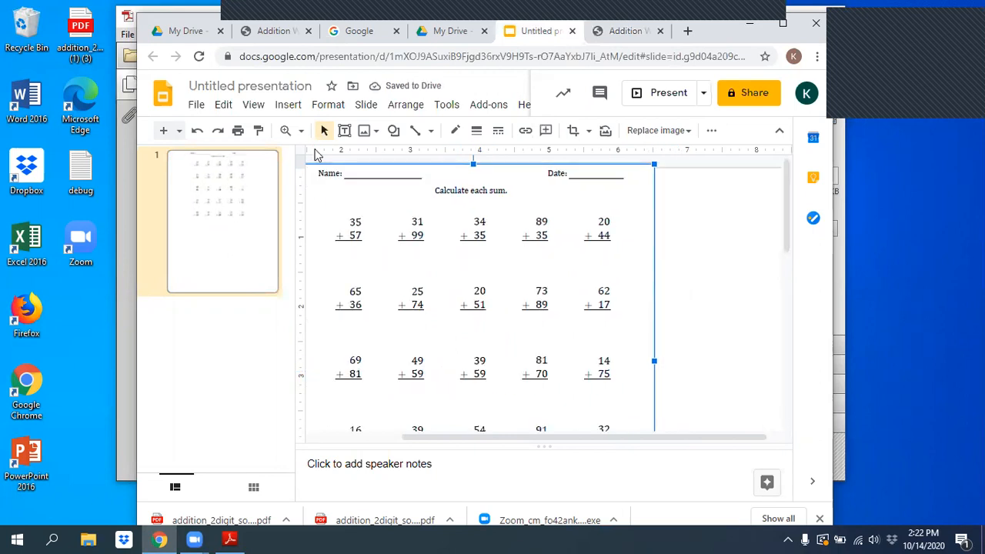
Align the worksheet image with the slide's left edge and enlarge it proportionally until it spans the full slide width
{"action": "left_click", "coordinate": [301, 130]}
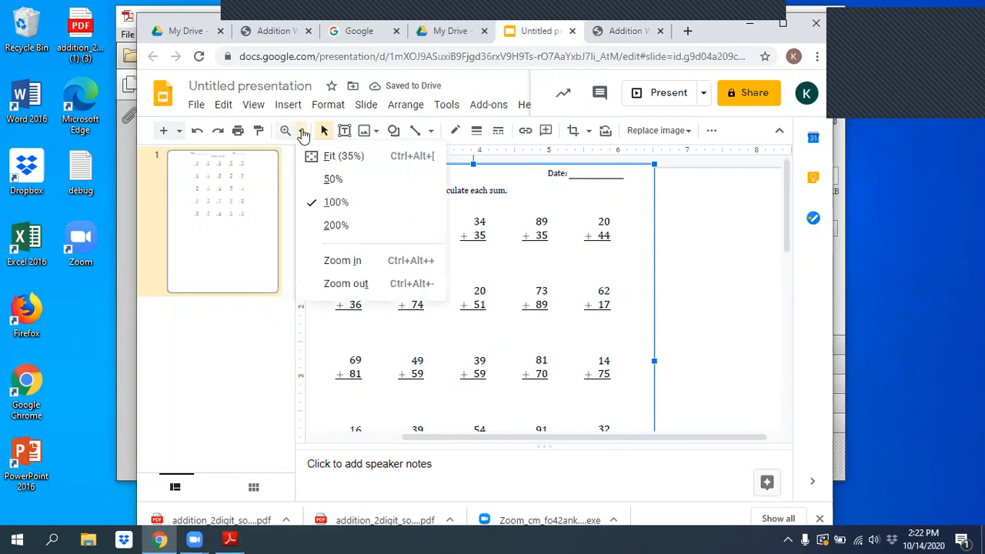
{"action": "left_click", "coordinate": [330, 180]}
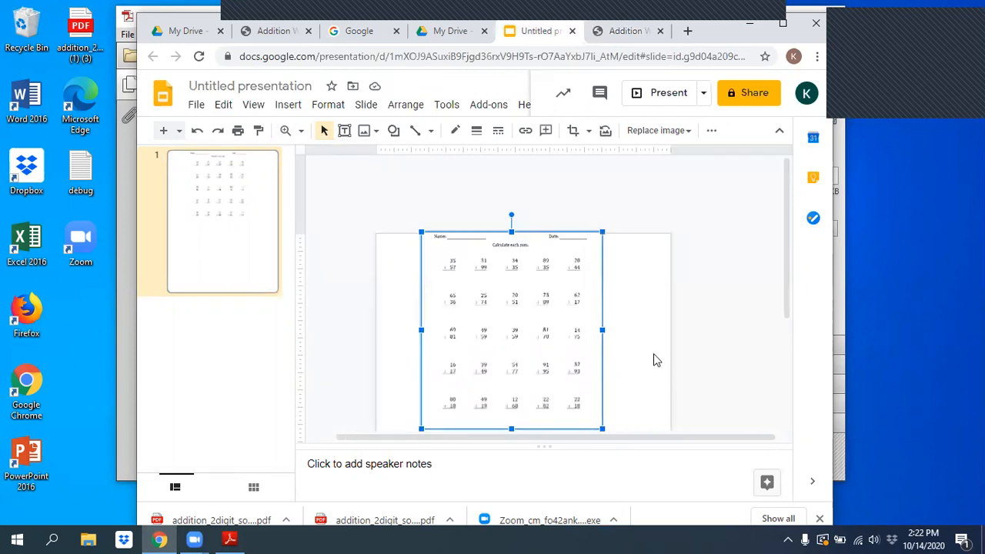
{"action": "scroll", "coordinate": [653, 360], "scroll_direction": "down", "scroll_amount": 3}
{"action": "scroll", "coordinate": [653, 360], "scroll_direction": "up", "scroll_amount": 2}
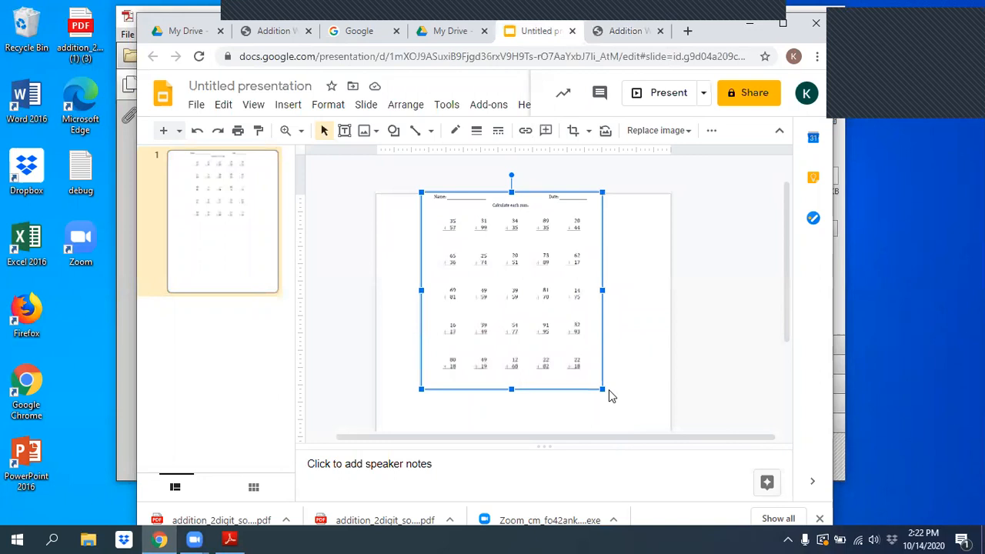
{"action": "left_click_drag", "start_coordinate": [601, 390], "coordinate": [620, 458]}
{"action": "scroll", "coordinate": [646, 346], "scroll_direction": "down", "scroll_amount": 2}
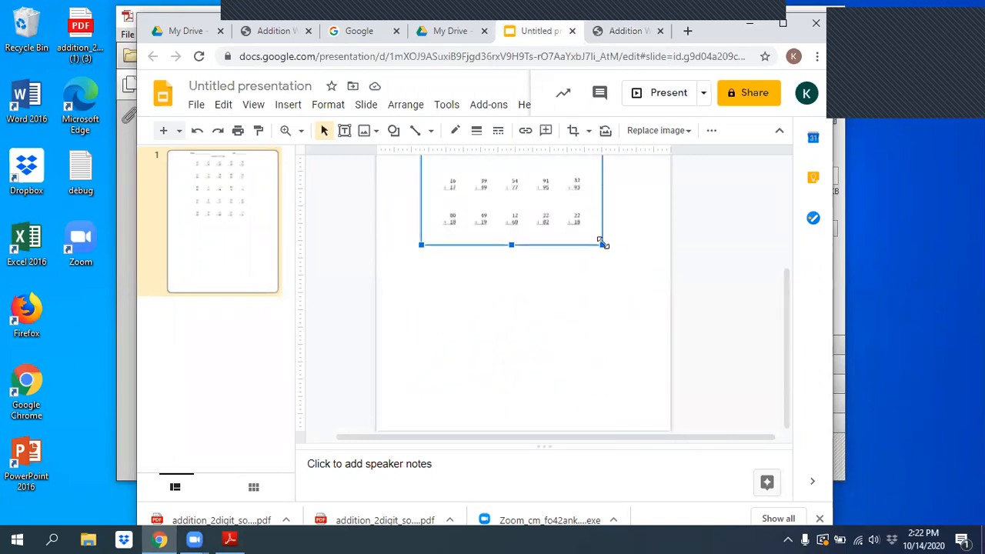
{"action": "left_click_drag", "start_coordinate": [605, 247], "coordinate": [620, 319]}
{"action": "mouse_move", "coordinate": [554, 317]}
{"action": "left_mouse_down"}
{"action": "mouse_move", "coordinate": [544, 330]}
{"action": "mouse_move", "coordinate": [537, 320]}
{"action": "left_mouse_up"}
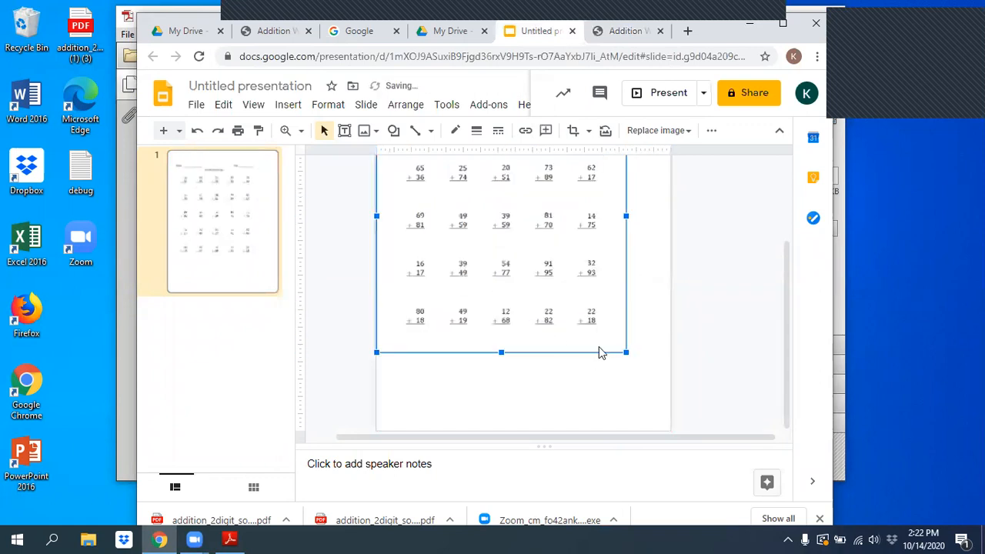
{"action": "left_click_drag", "start_coordinate": [626, 354], "coordinate": [670, 401]}
Move the full-width worksheet image up to the slide's top edge and deselect it
{"action": "scroll", "coordinate": [739, 283], "scroll_direction": "up", "scroll_amount": 3}
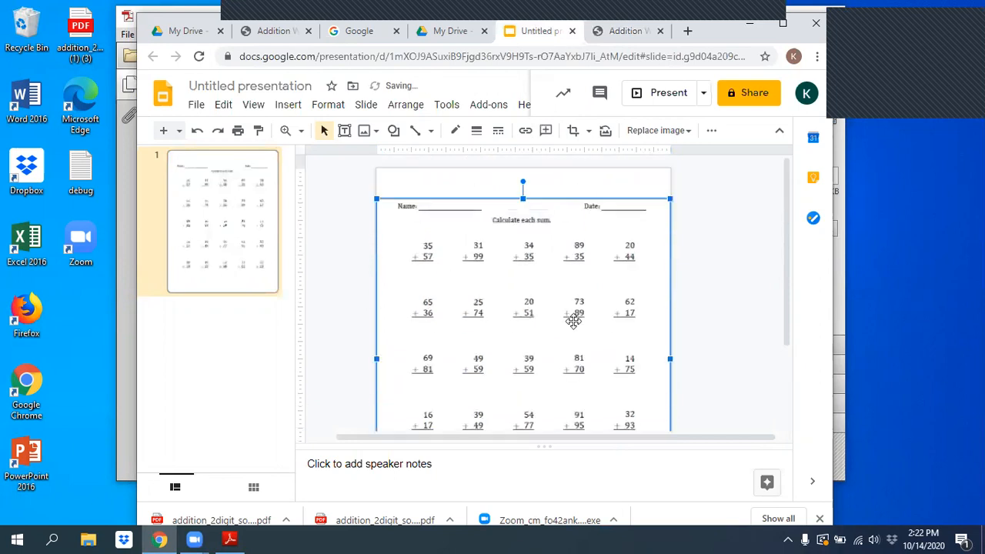
{"action": "mouse_move", "coordinate": [563, 293]}
{"action": "left_mouse_down"}
{"action": "mouse_move", "coordinate": [571, 292]}
{"action": "mouse_move", "coordinate": [562, 299]}
{"action": "left_mouse_up"}
{"action": "left_click", "coordinate": [686, 275]}
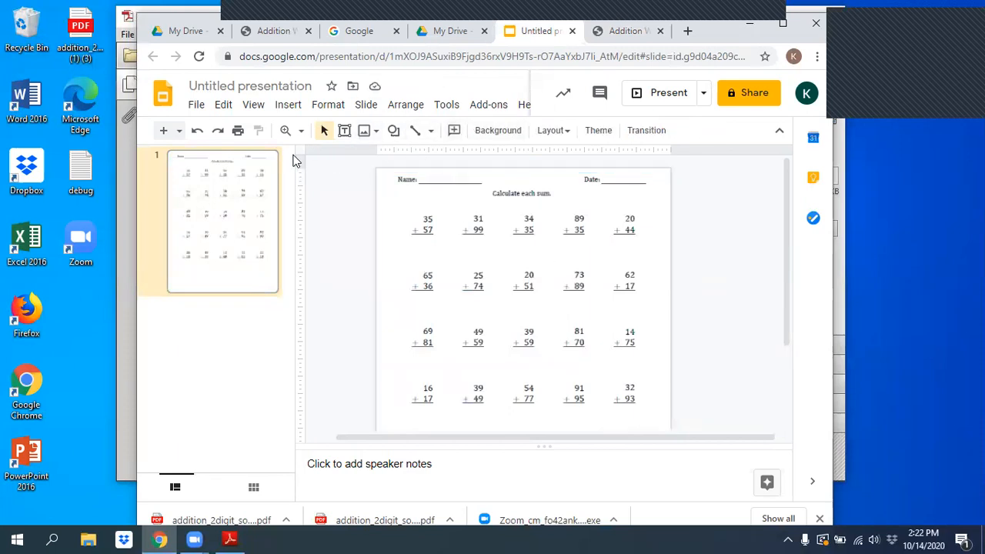
Start adding a text box over the worksheet image
{"action": "left_click", "coordinate": [346, 134]}
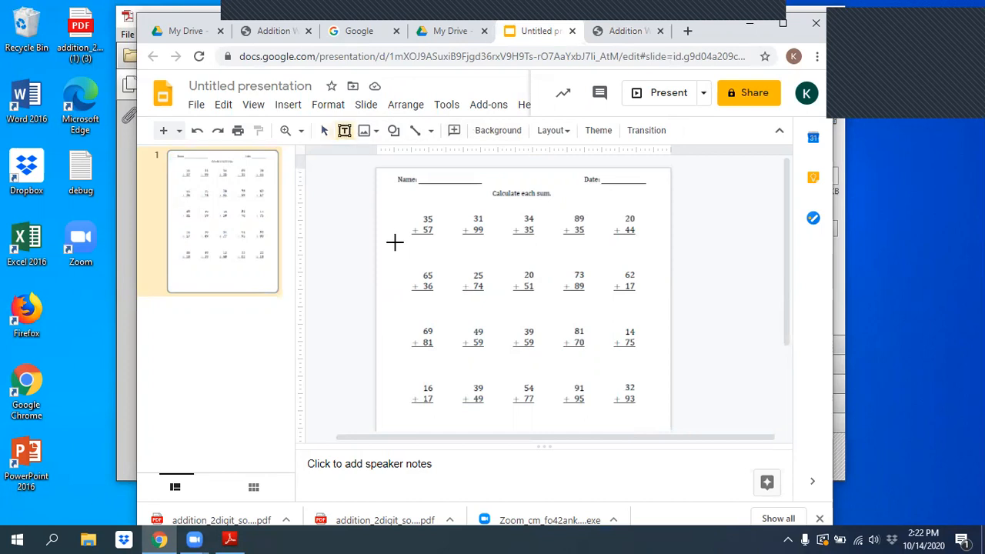